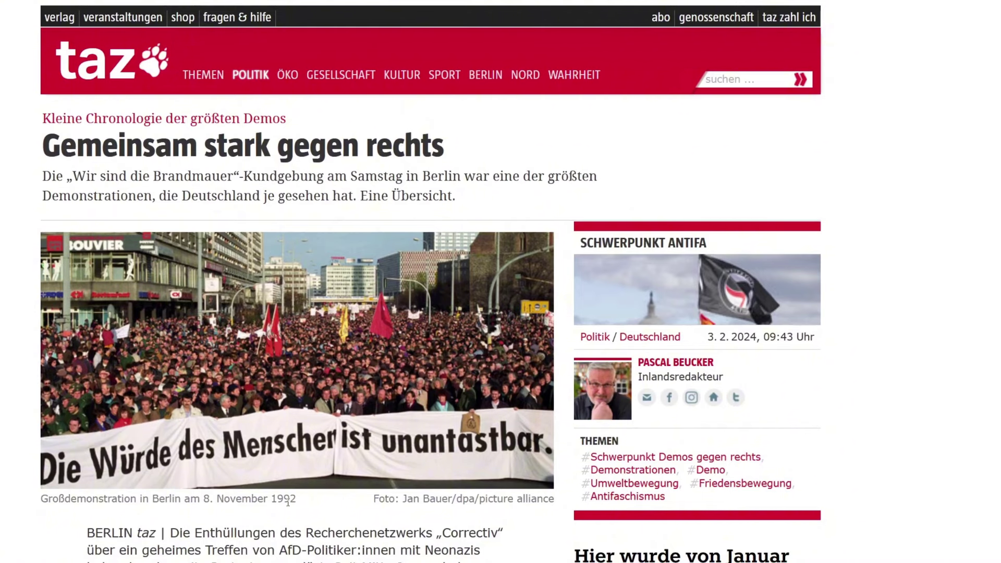
Open the demonstration photo in its own tab, then load geospy.ai.
right_click(306, 366)
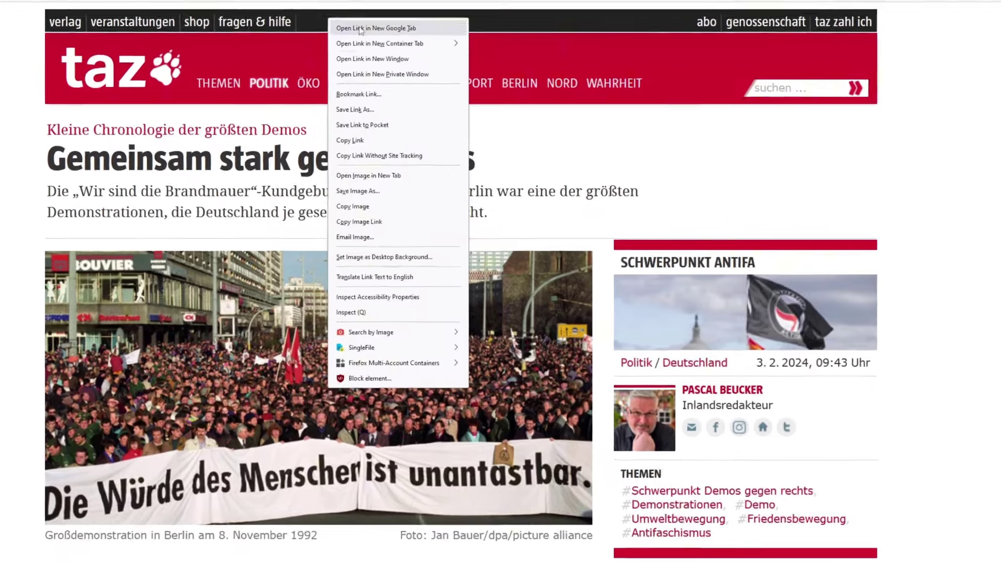
left_click(365, 112)
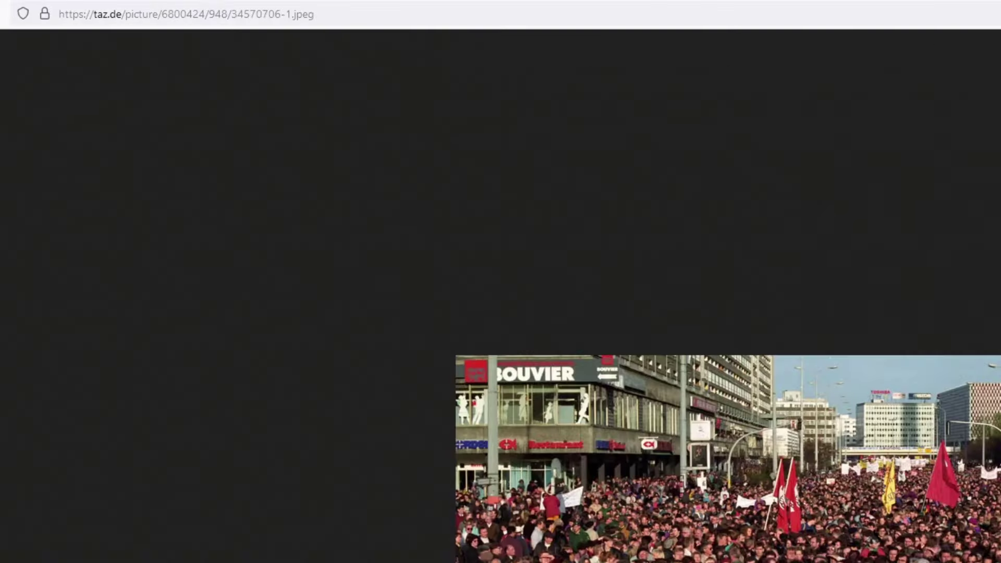
left_click(438, 17)
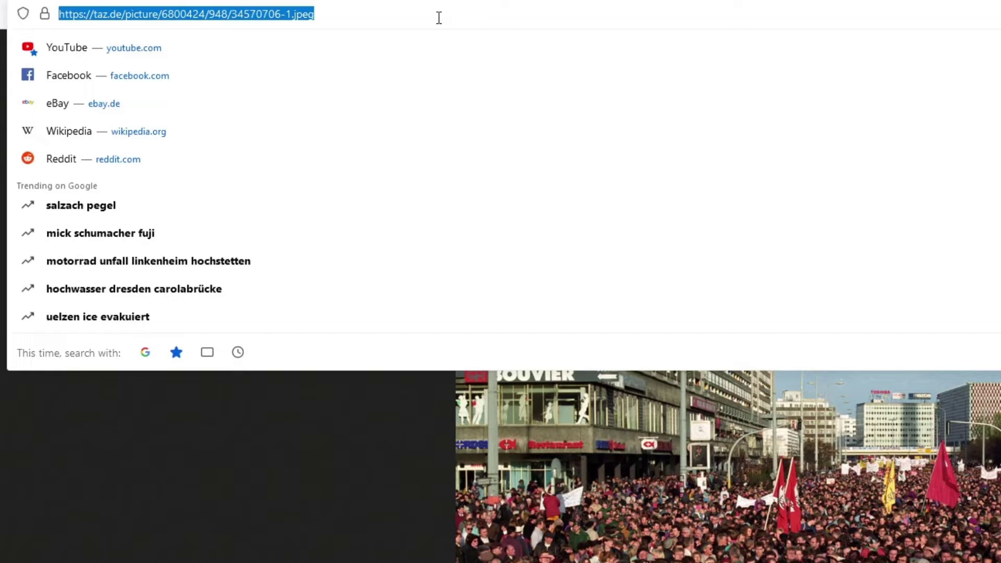
type("geospy.ai")
key("Return")
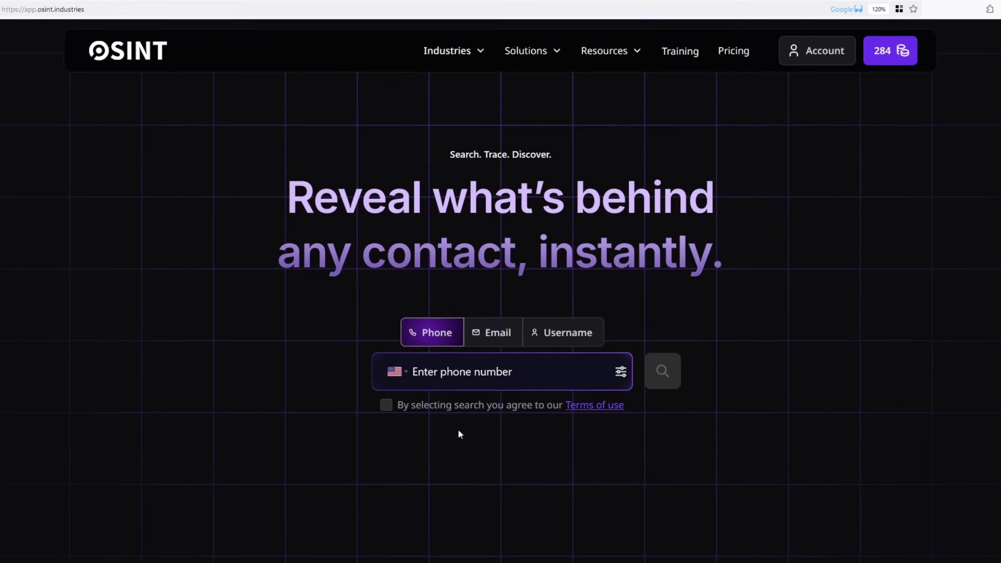
Paste the phone number into the Phone field and accept the terms of use.
left_click(458, 371)
key("ctrl+v")
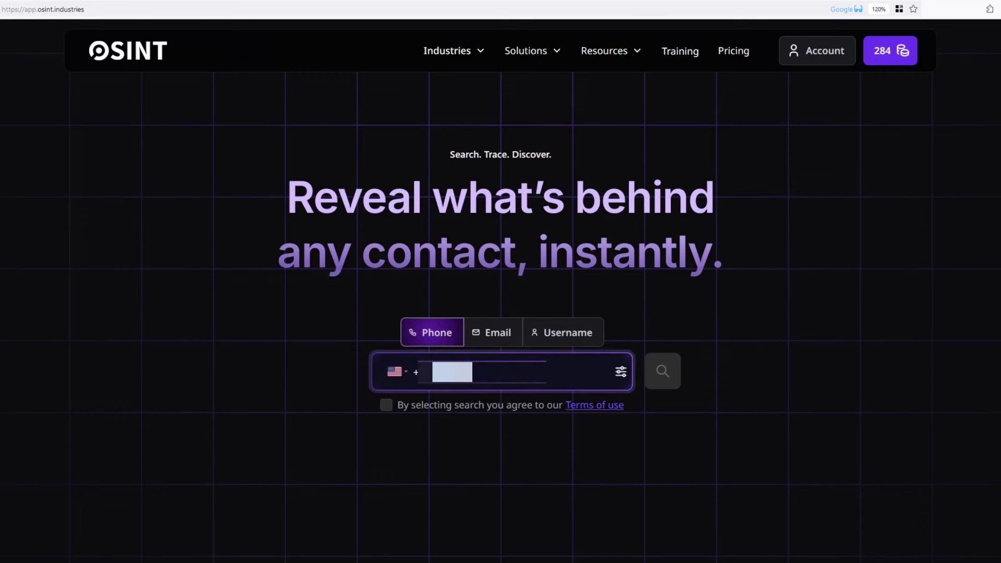
left_click(390, 405)
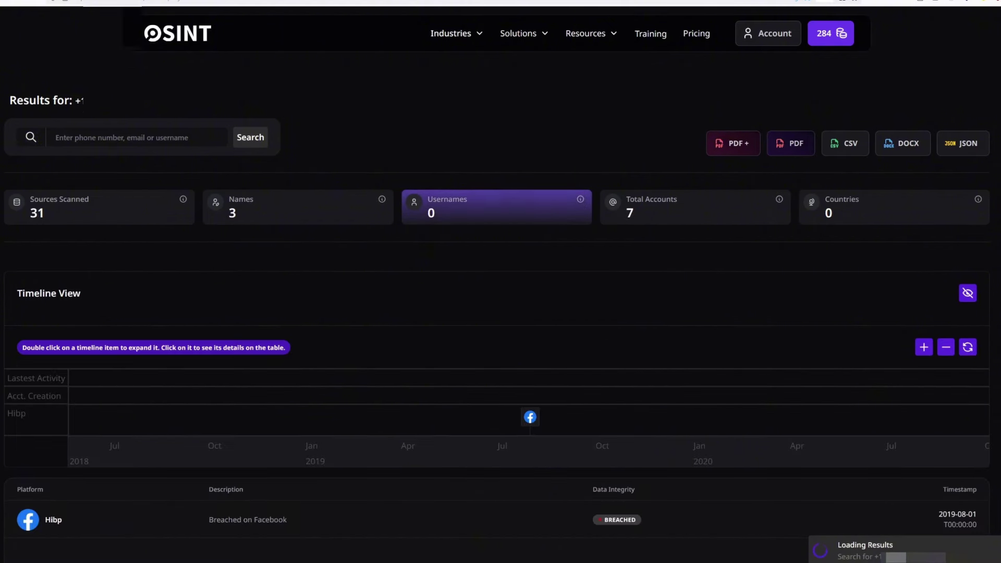
Scroll down the phone results past the breach timeline to the Graph View of linked accounts.
scroll(690, 385, "down", 2)
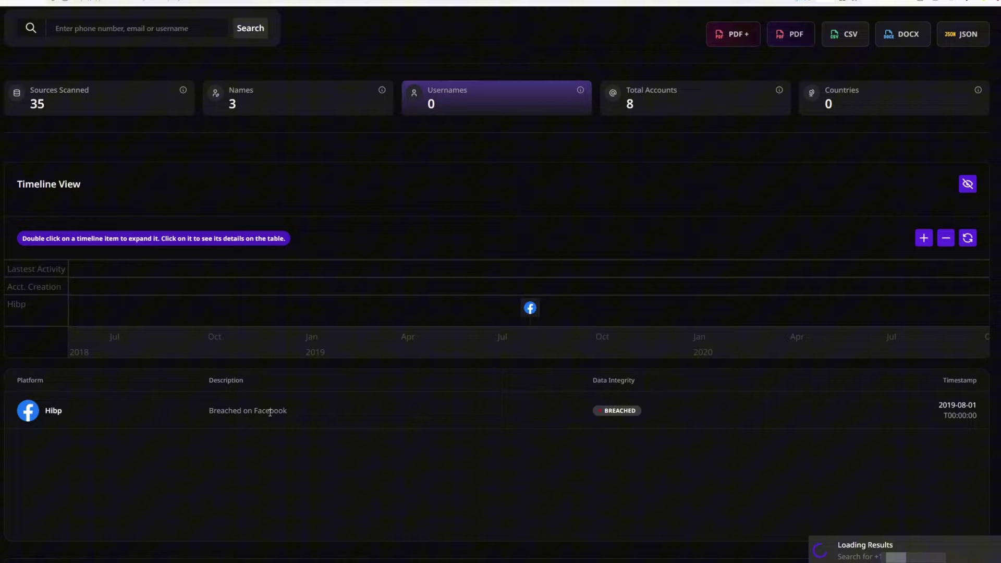
scroll(269, 412, "down", 6)
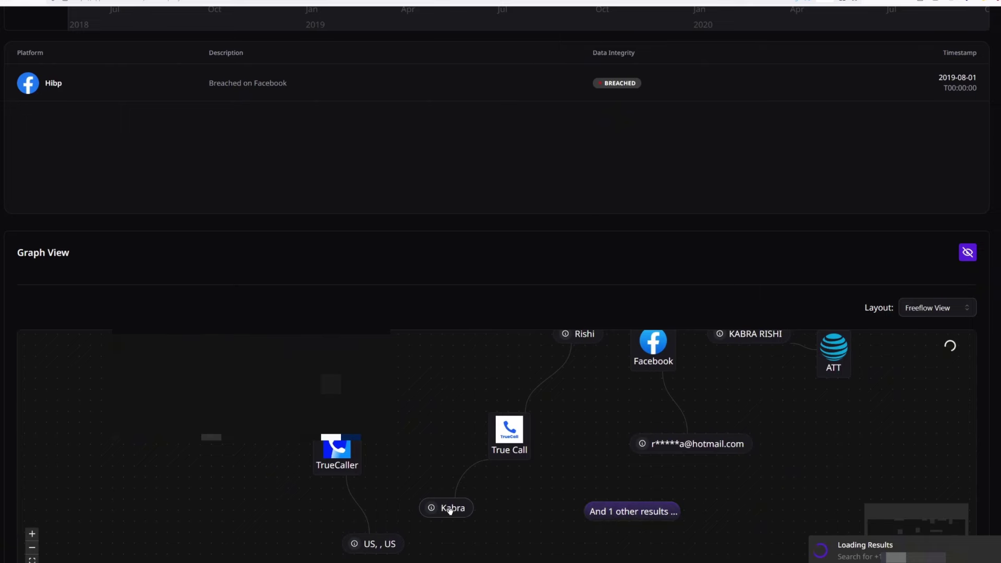
Pan the account graph, then scroll through the Facebook, ATT, TrueCaller, True Call and Apple result cards.
left_click_drag(529, 427, 520, 467)
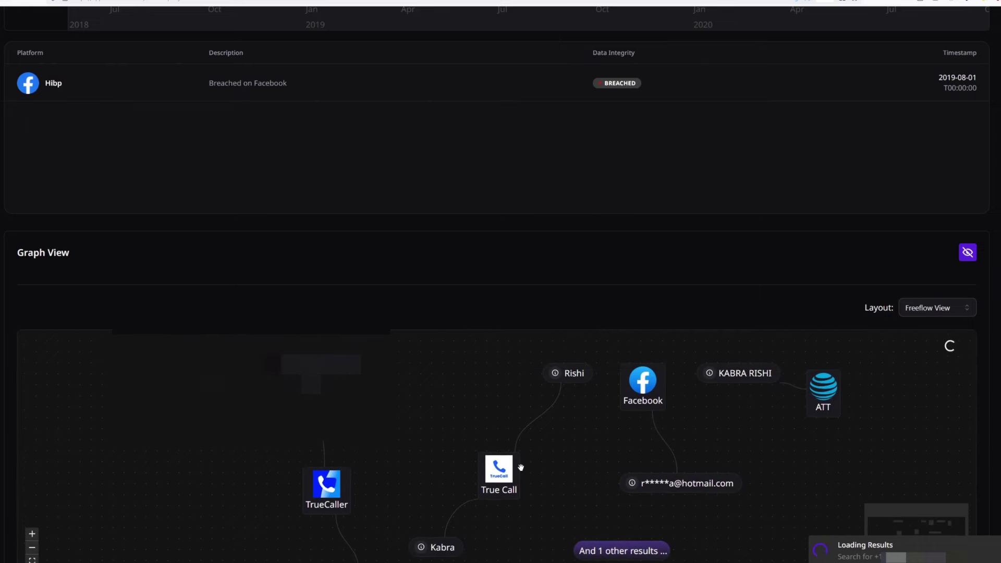
scroll(520, 467, "down", 15)
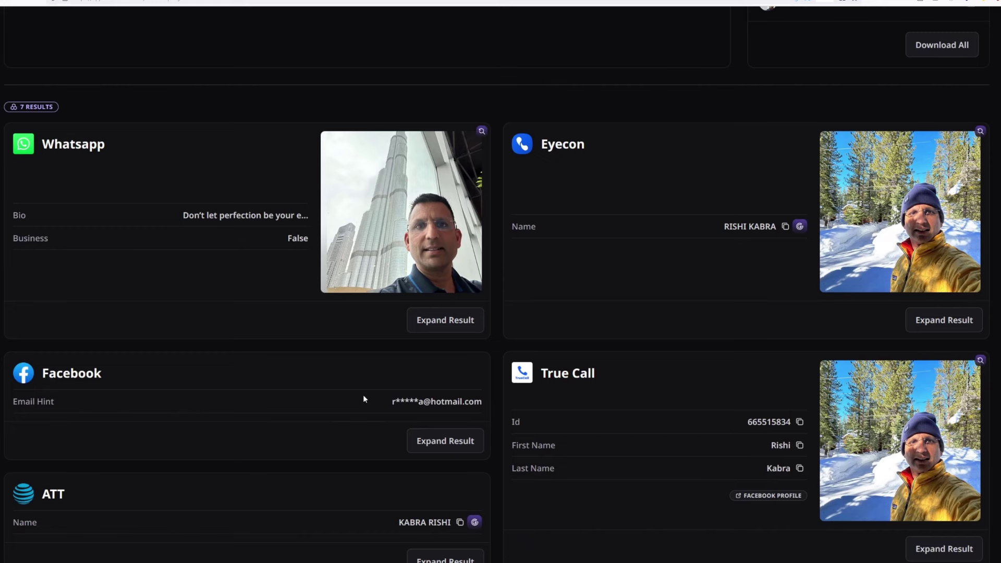
scroll(363, 399, "down", 5)
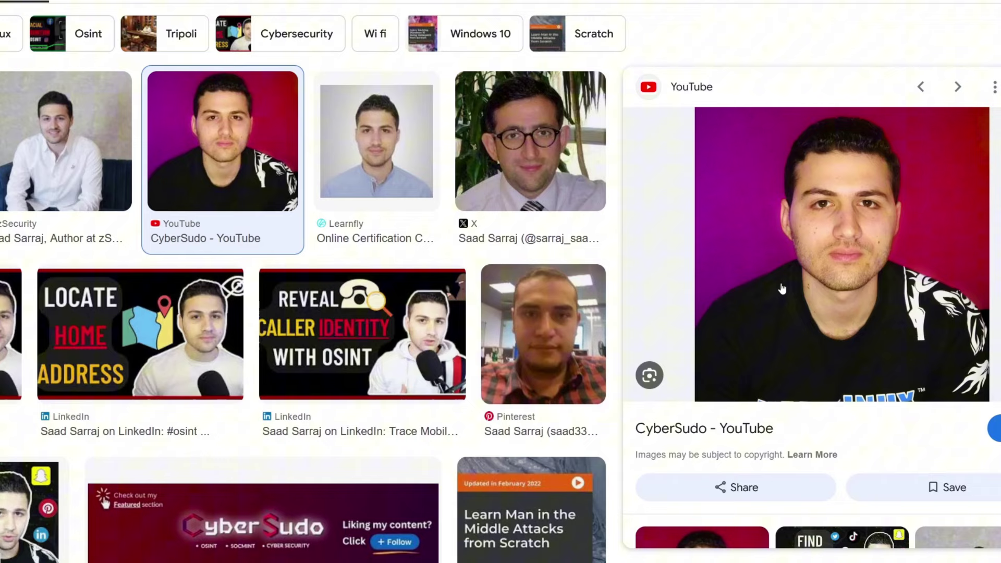
Bring up the image options menu on the CyberSudo - YouTube preview photo.
right_click(782, 289)
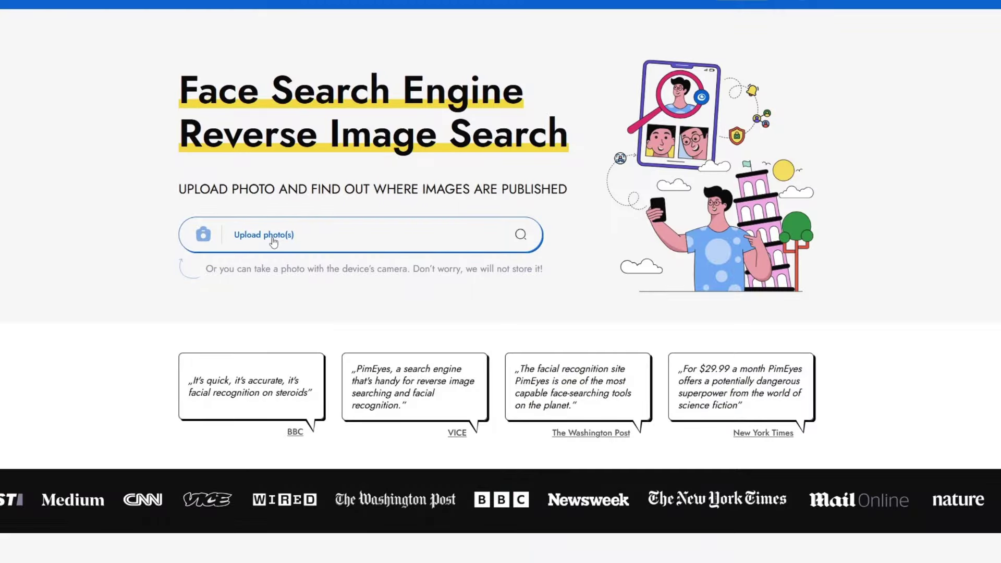
Upload the portrait photo to PimEyes, accept the consent terms, and start the face search.
left_click(273, 240)
left_click(471, 402)
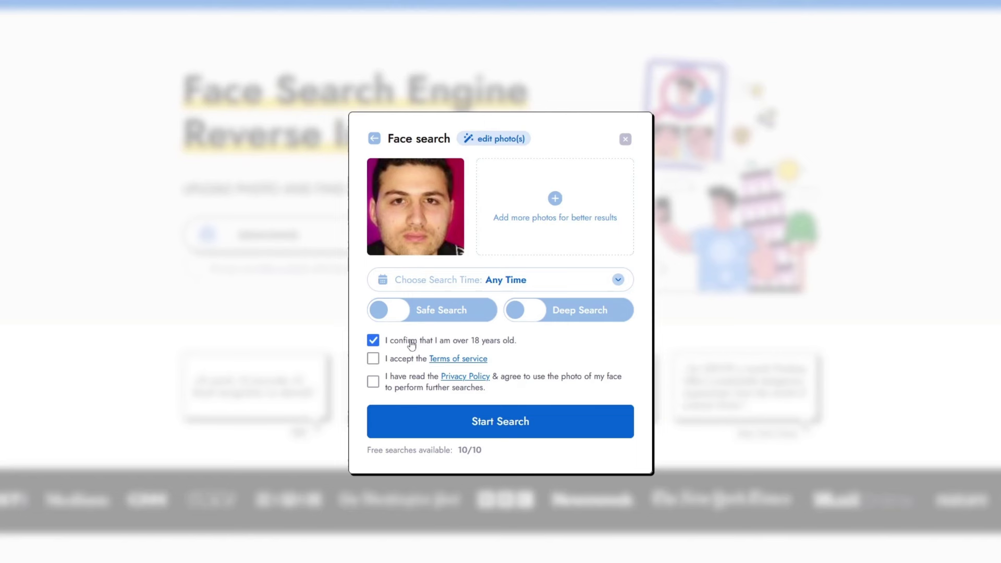
left_click(389, 377)
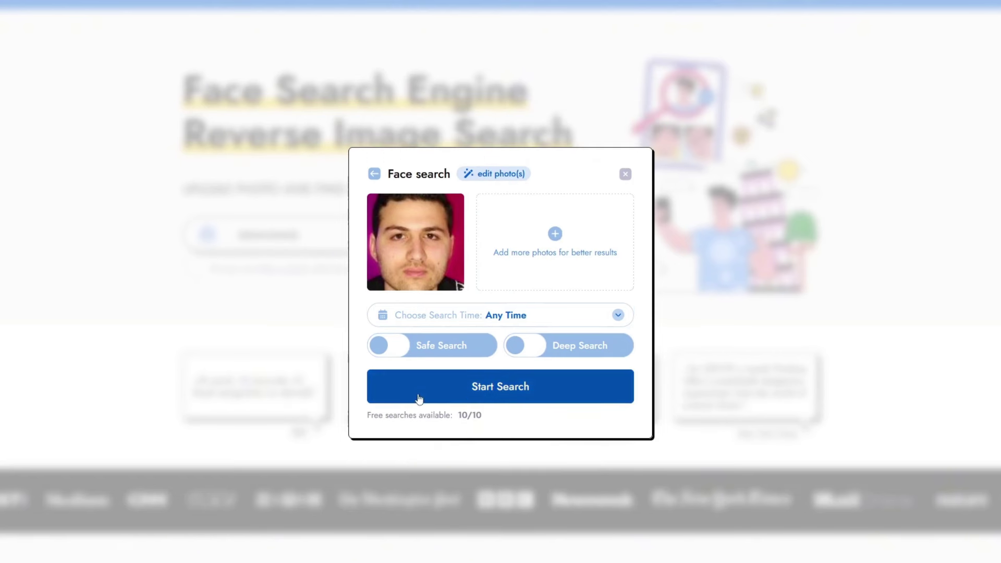
left_click(514, 392)
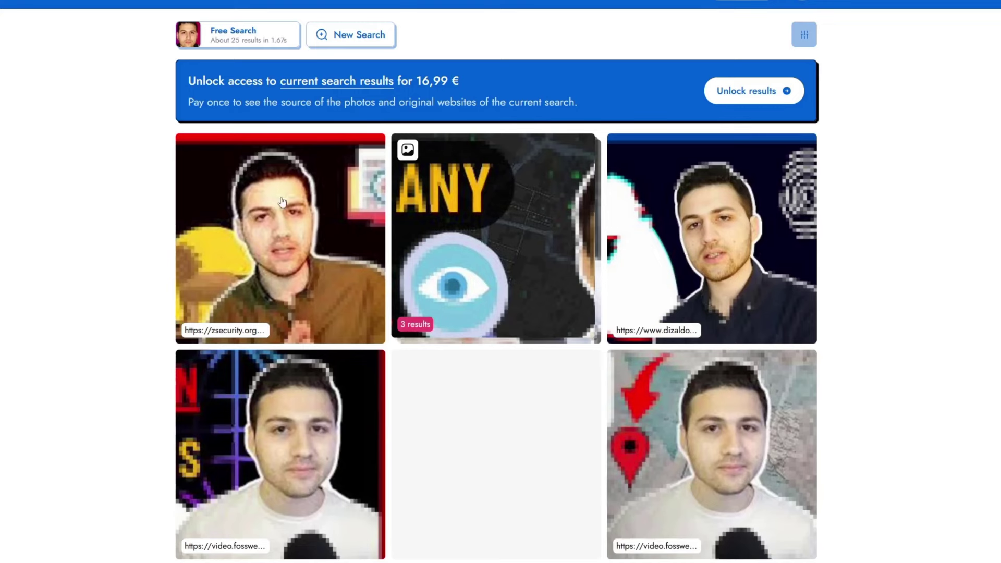
scroll(259, 239, "down", 1)
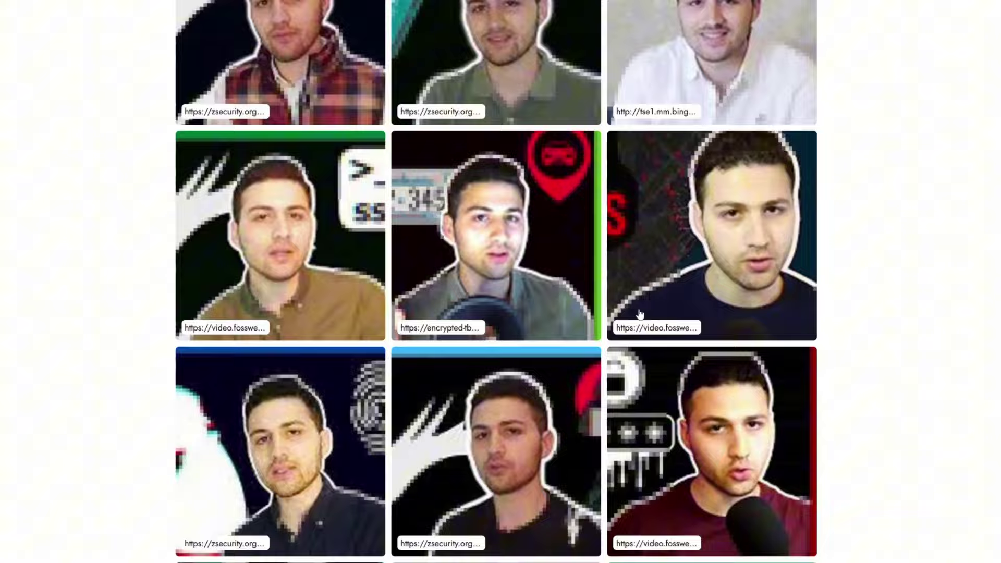
scroll(611, 317, "up", 12)
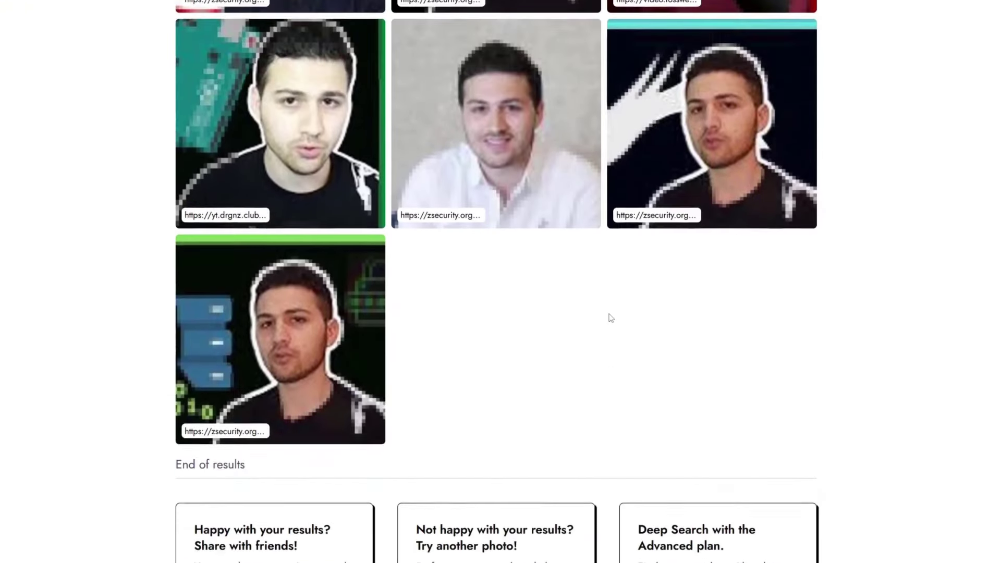
scroll(614, 325, "up", 10)
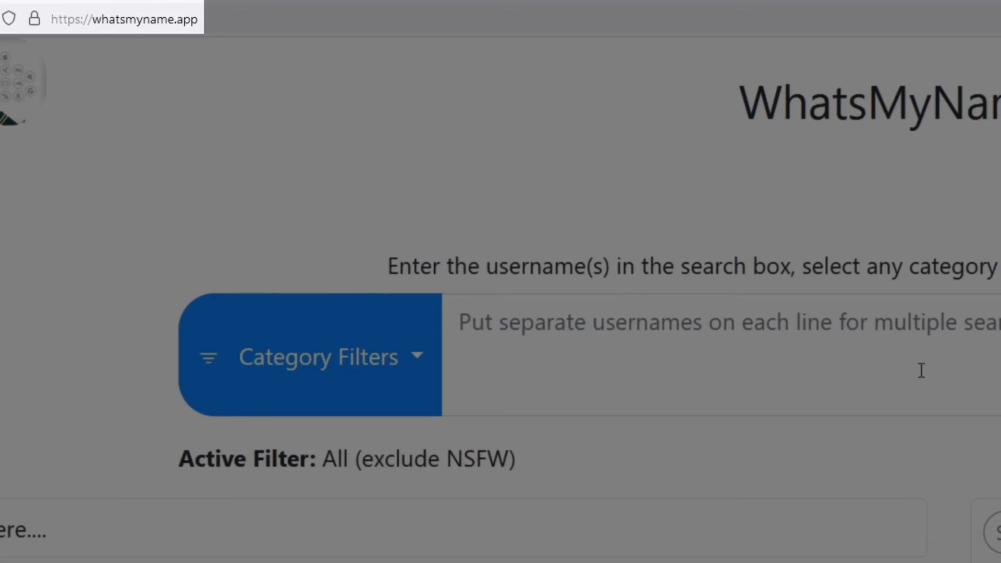
Enter the username cyber_sudo and launch the search.
left_click(921, 371)
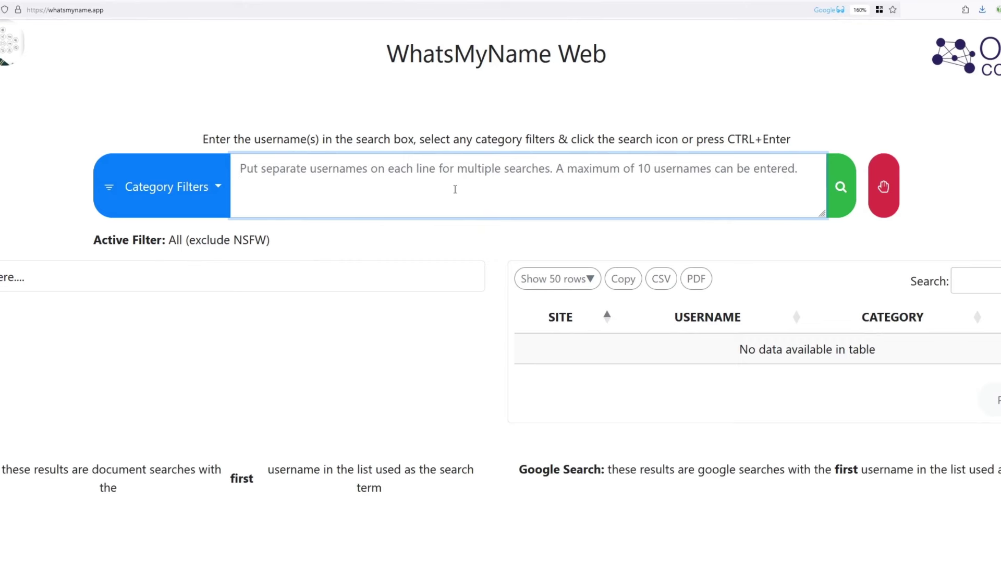
type("cyber_sudo")
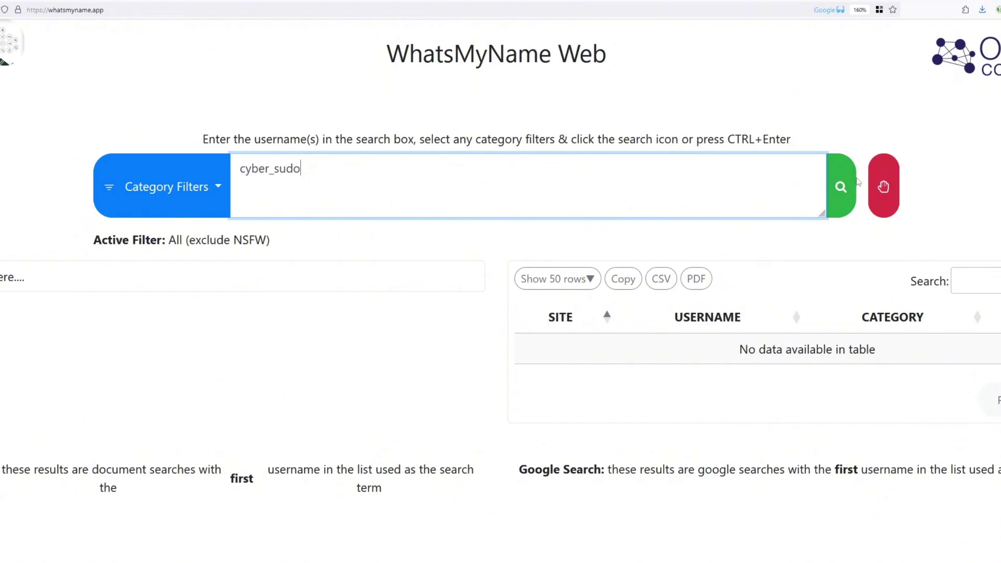
left_click(856, 183)
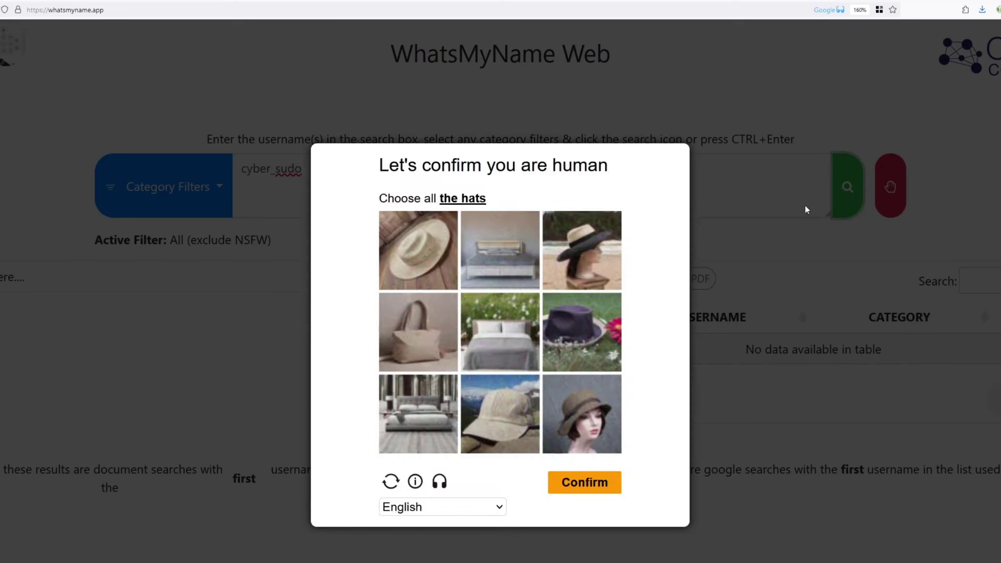
Pass the human check by selecting all five hat pictures and confirming.
left_click(582, 250)
left_click(418, 250)
left_click(499, 414)
left_click(581, 414)
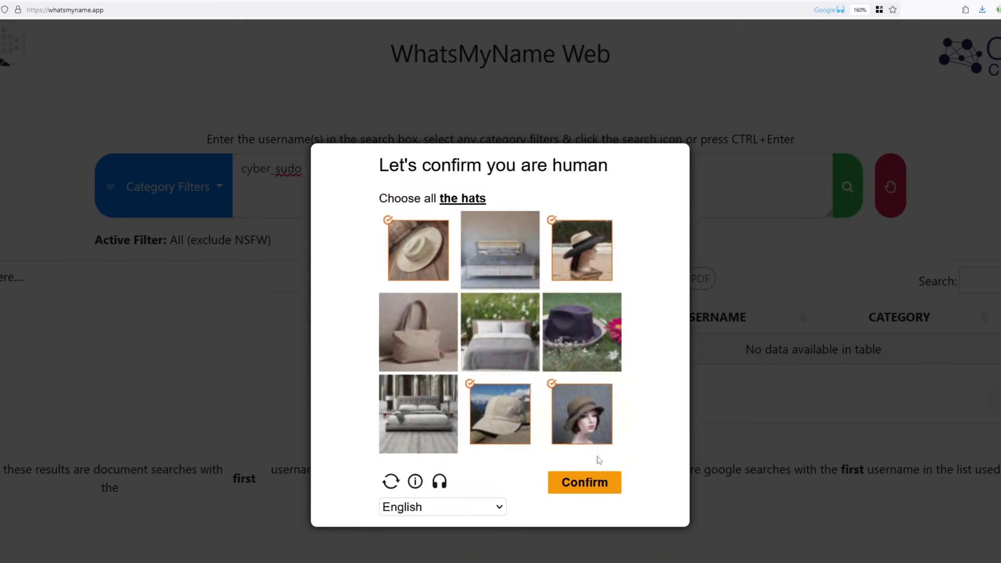
left_click(582, 332)
left_click(584, 482)
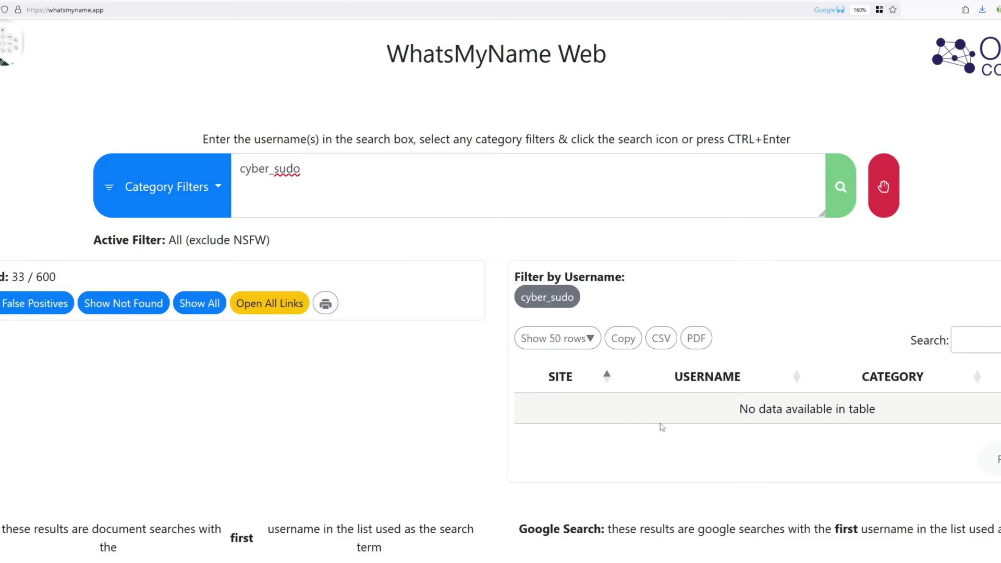
Scroll down to the results table listing the seven sites where cyber_sudo was found.
scroll(661, 426, "down", 2)
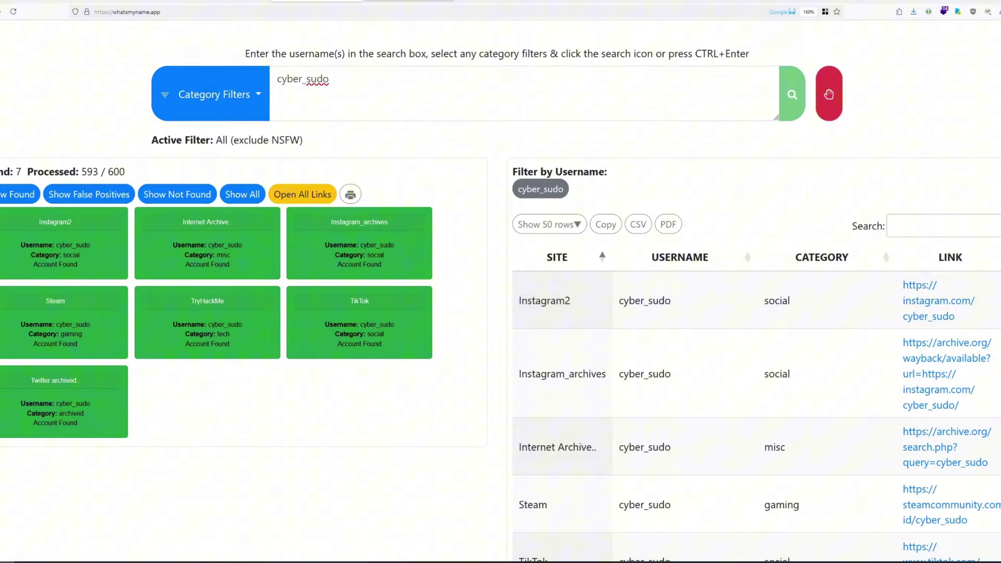
scroll(719, 223, "down", 4)
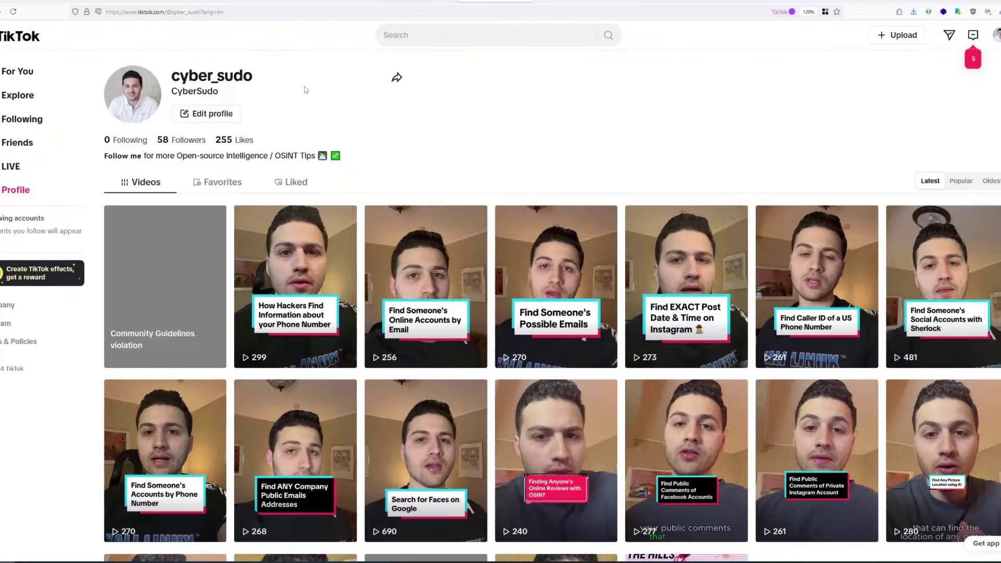
On the enlarged Steam profile, view the previous-names list, then select the cyber_sudo username.
left_click(573, 1)
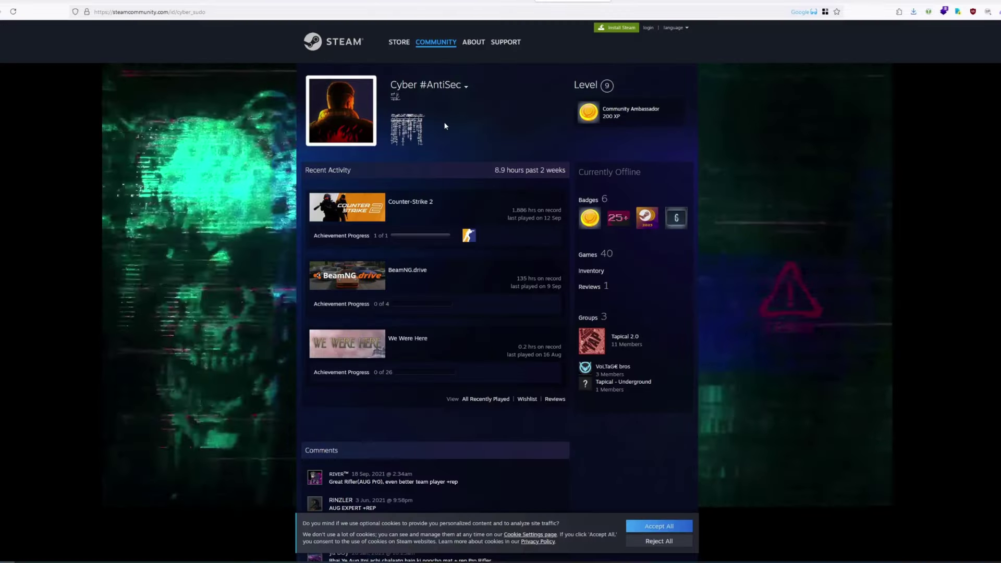
key("ctrl+plus")
left_click(457, 109)
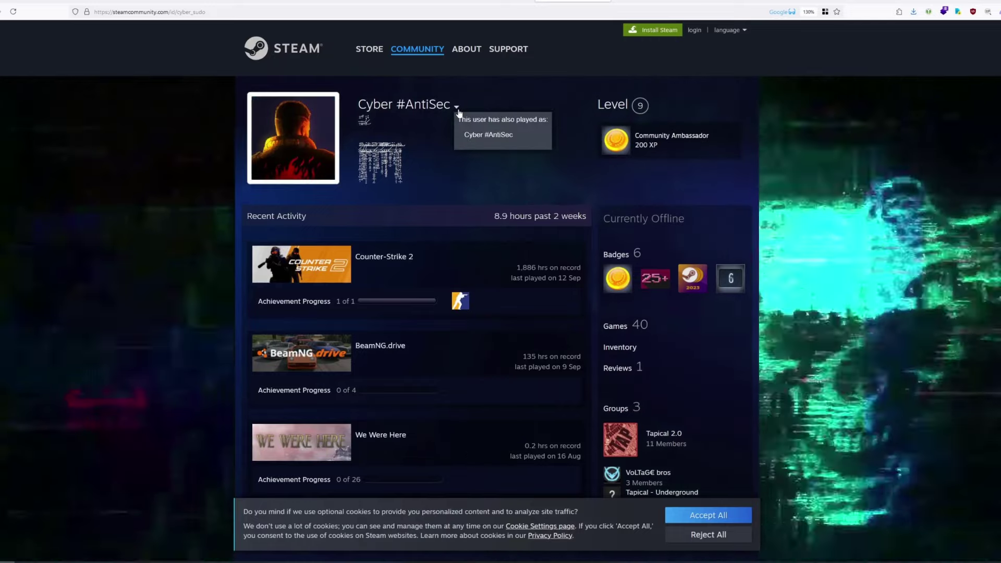
left_click(458, 106)
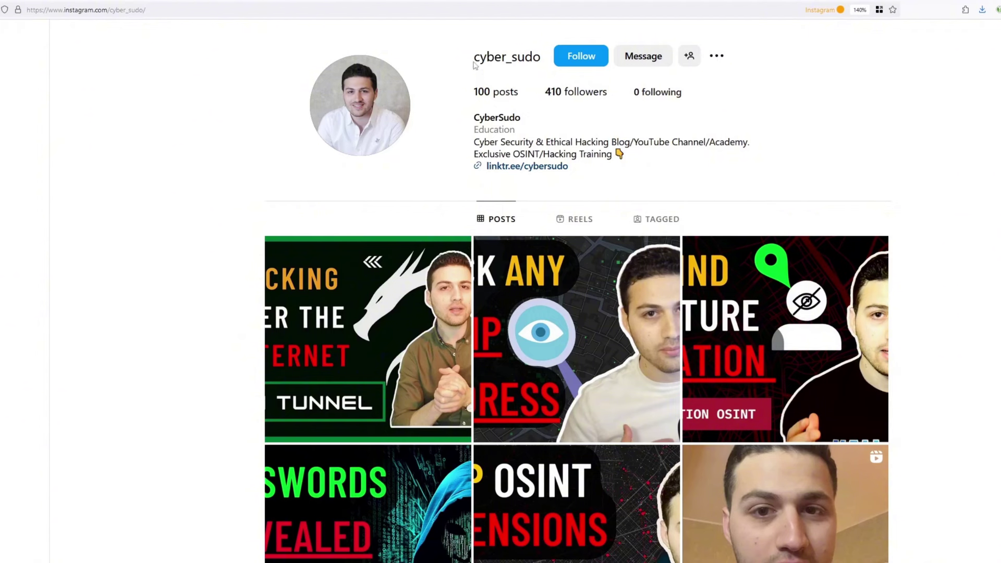
left_click_drag(475, 65, 541, 60)
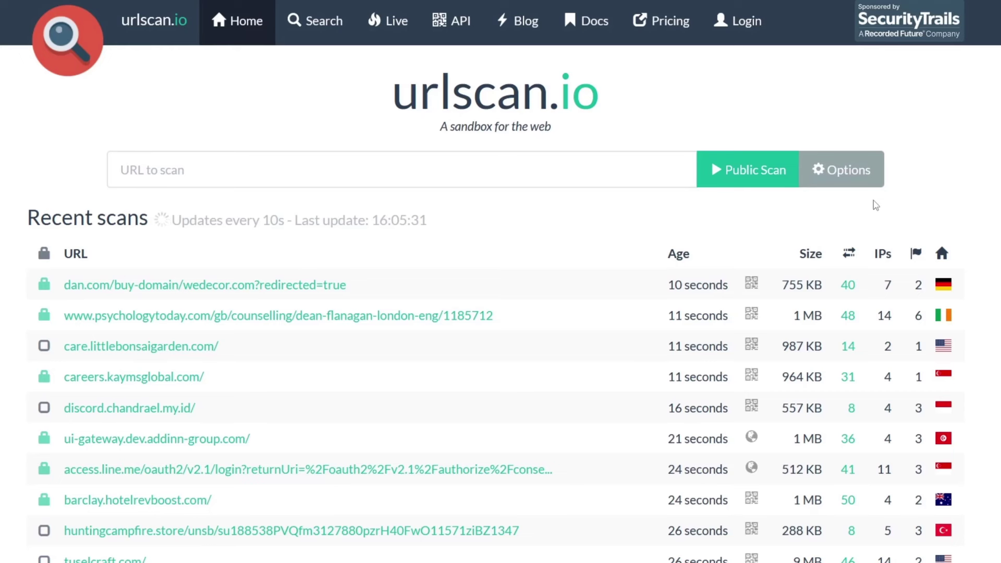
Enter cybersudo.org, set scan visibility to Private, and start the private scan.
left_click(349, 175)
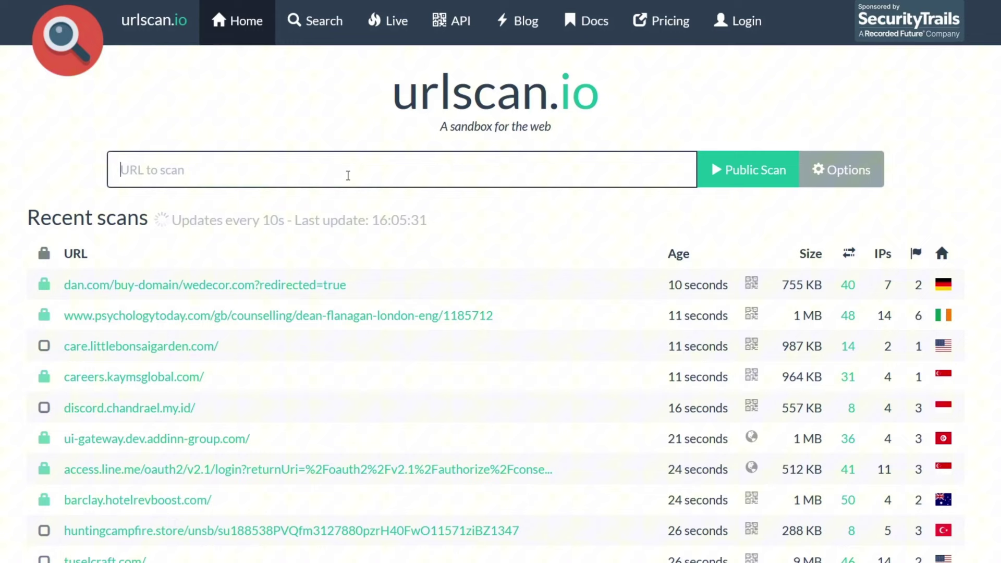
type("cybersudo.org")
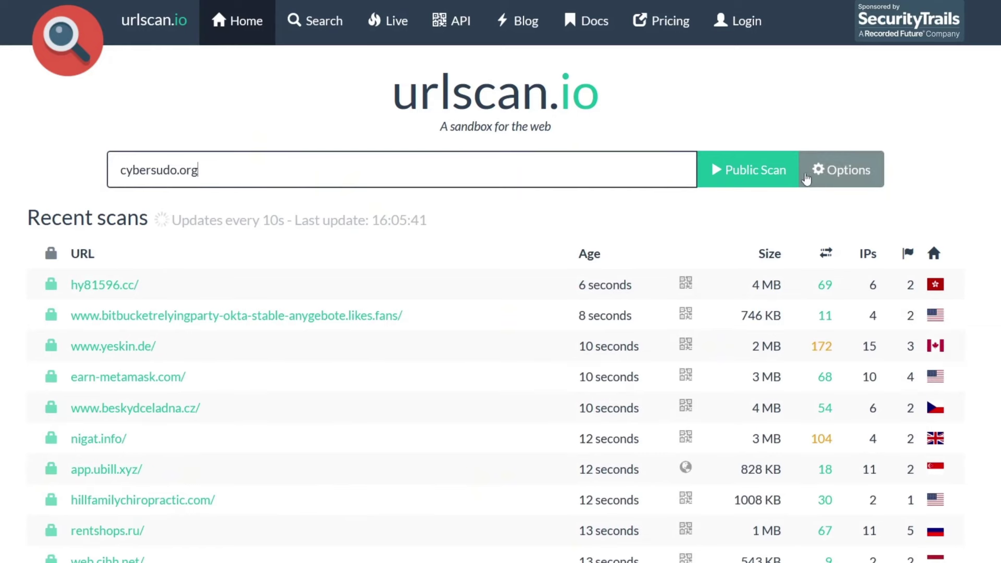
left_click(840, 170)
left_click(452, 233)
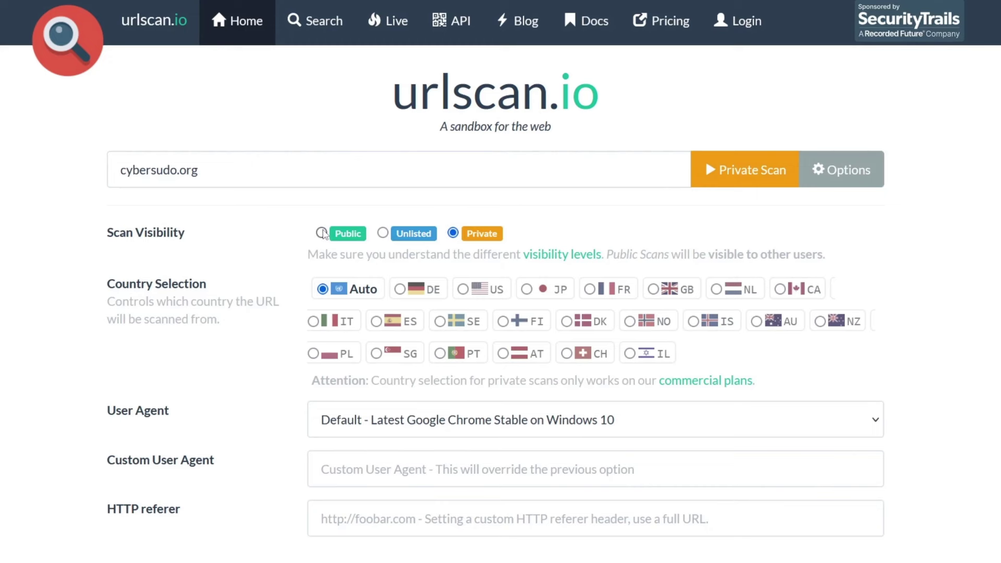
left_click(843, 169)
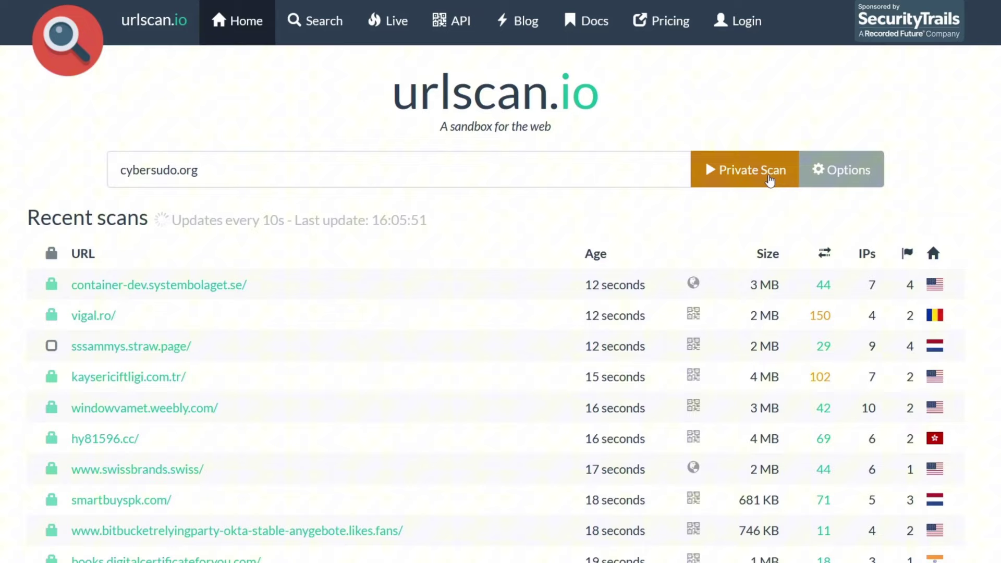
left_click(771, 180)
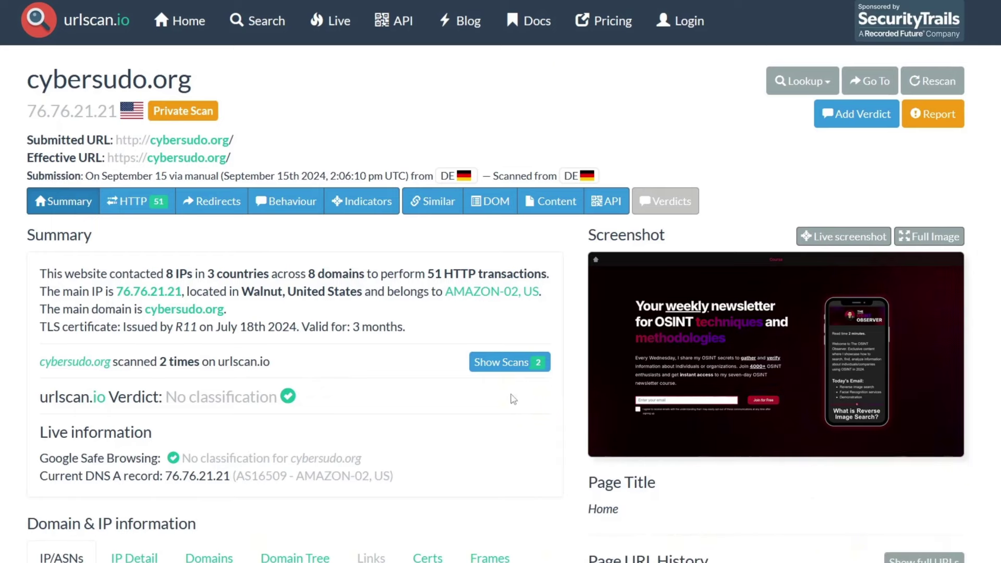
Review the cybersudo.org report's IP Detail, Domains and Domain Tree views: 8 IPs, 3 countries, 8 domains.
scroll(508, 386, "down", 3)
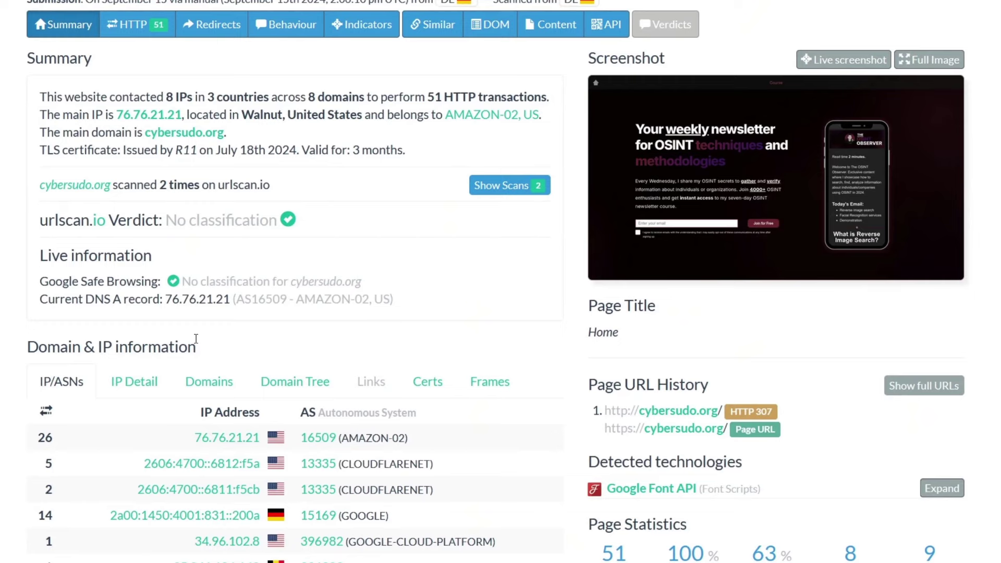
left_click(134, 384)
scroll(213, 383, "down", 2)
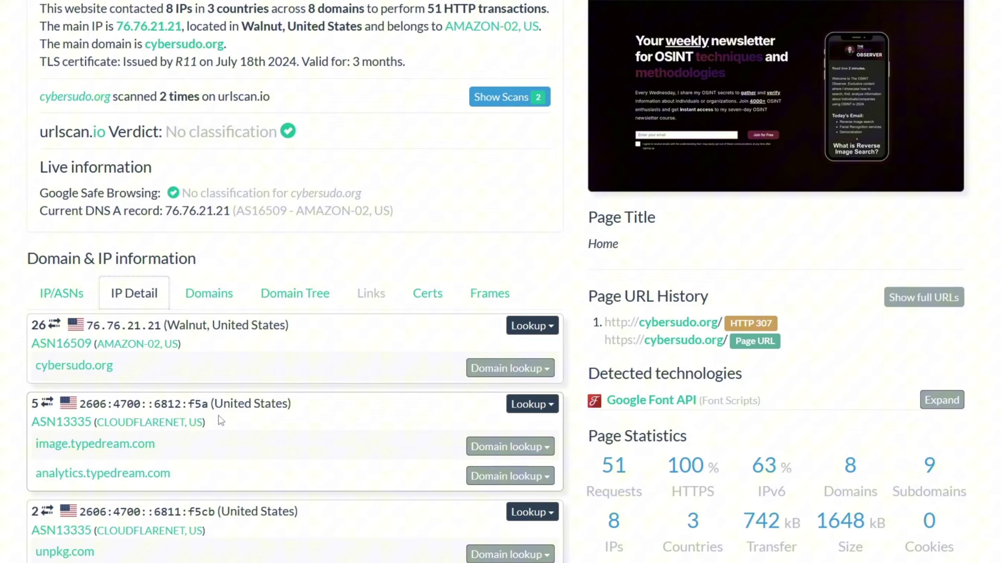
left_click(231, 299)
scroll(253, 368, "down", 2)
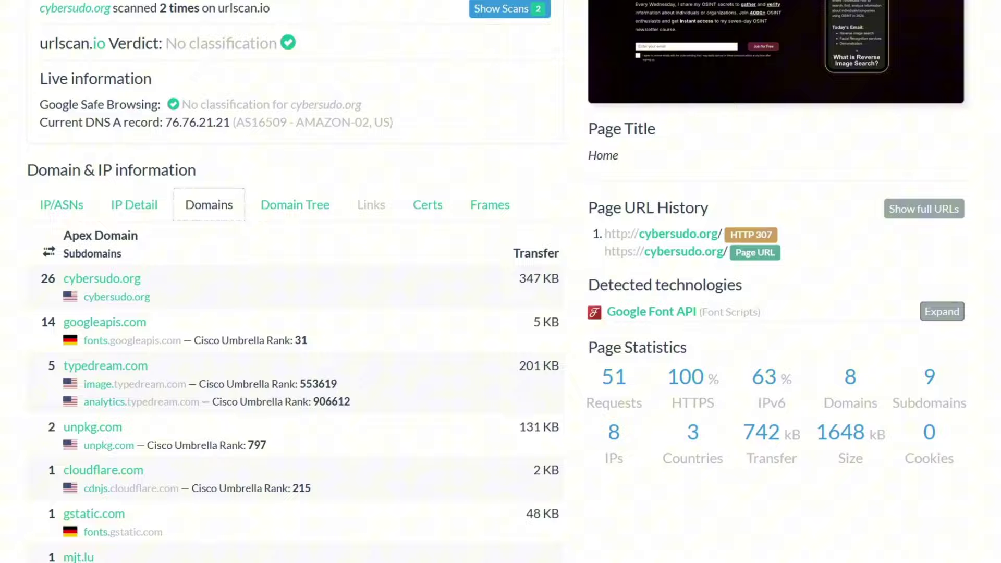
scroll(407, 476, "up", 3)
left_click(311, 400)
Scroll through the report's 51 HTTP transactions.
scroll(312, 399, "up", 3)
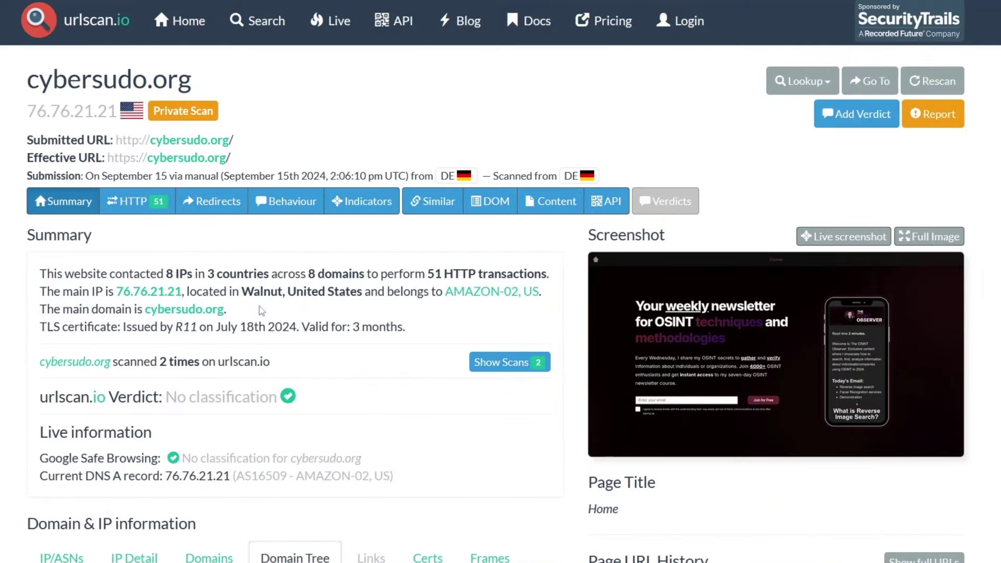
left_click(159, 202)
scroll(390, 408, "down", 2)
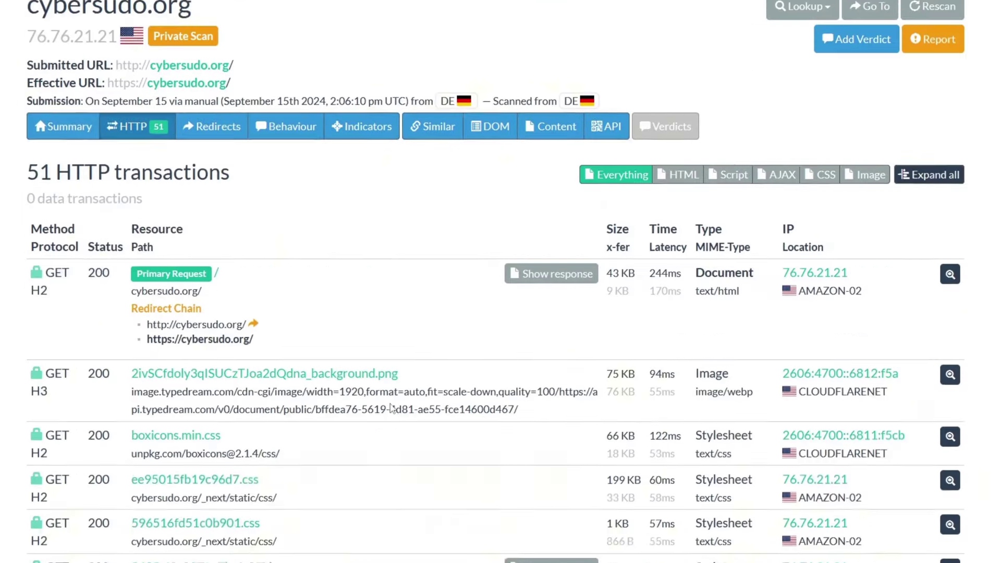
scroll(390, 408, "down", 2)
scroll(392, 407, "down", 2)
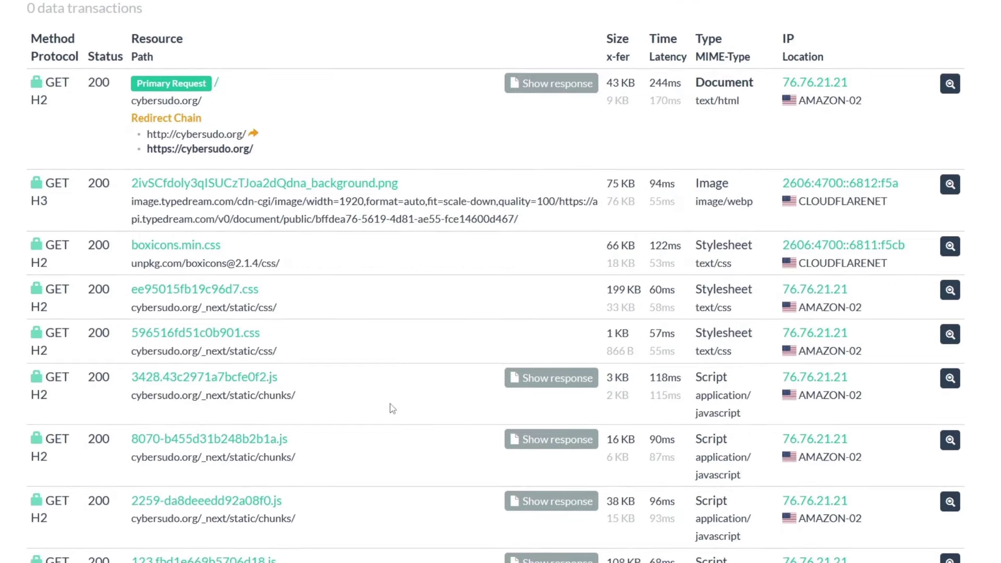
scroll(392, 408, "down", 5)
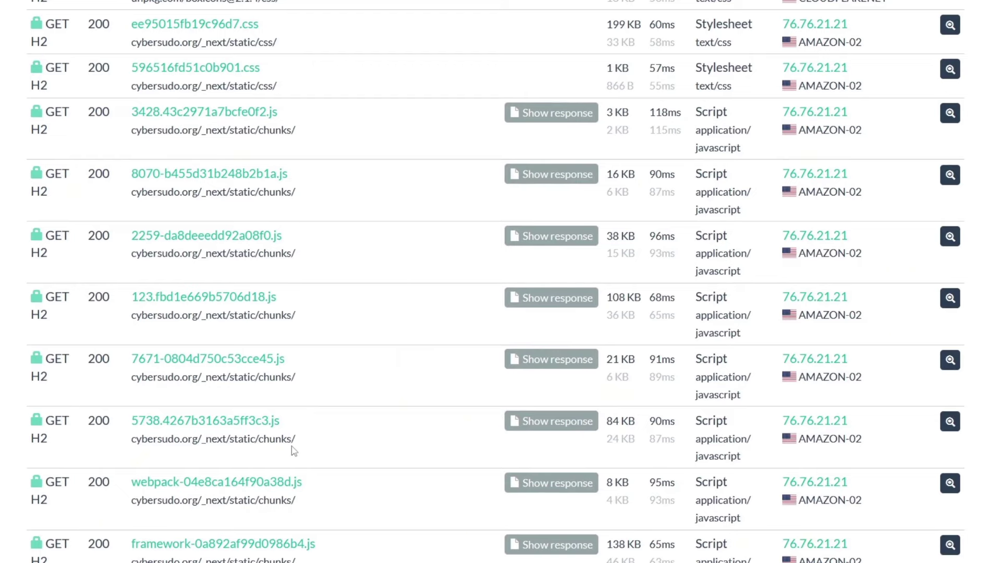
scroll(294, 451, "up", 10)
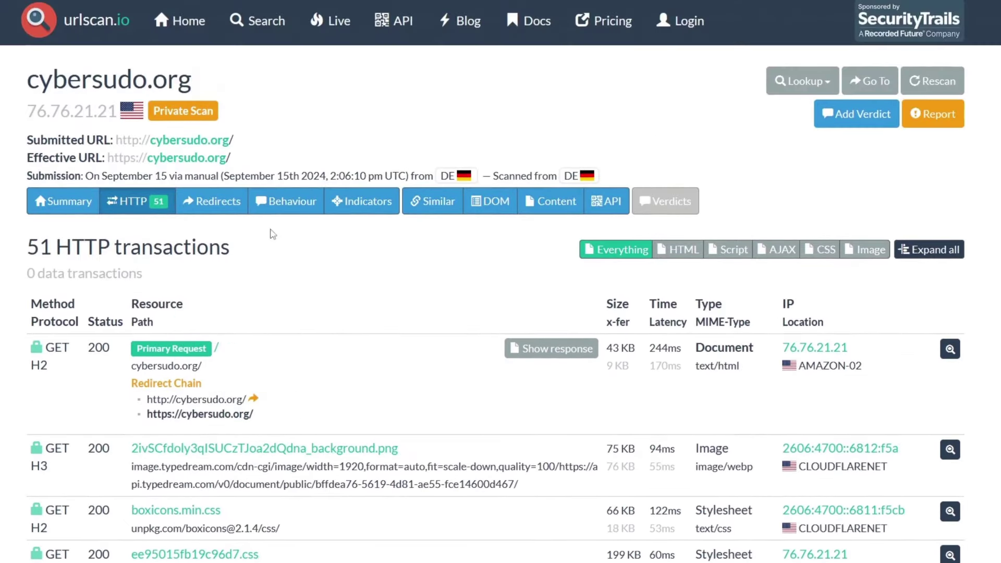
Check the redirect history, then browse the domain, IP and file-hash indicators.
left_click(239, 214)
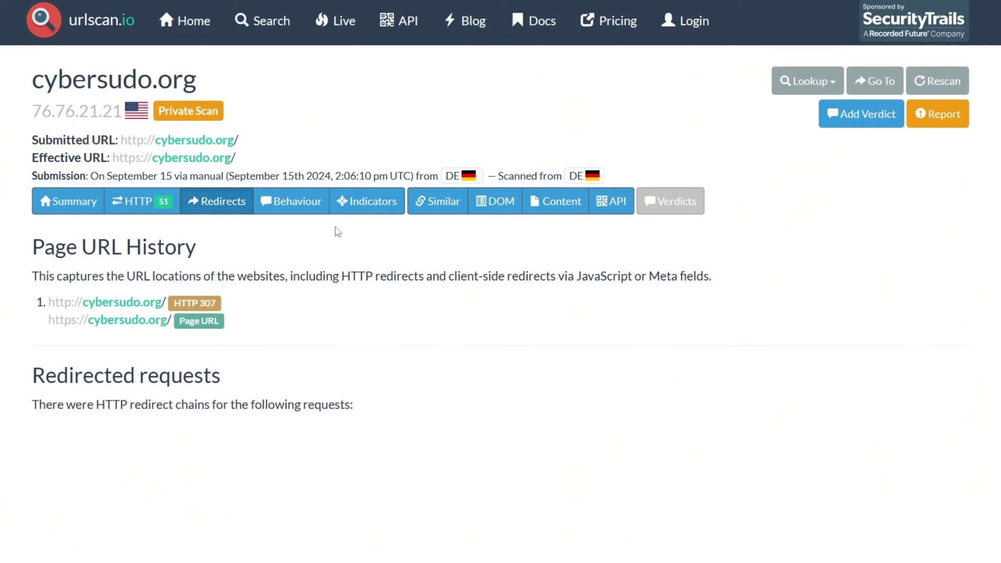
left_click(353, 212)
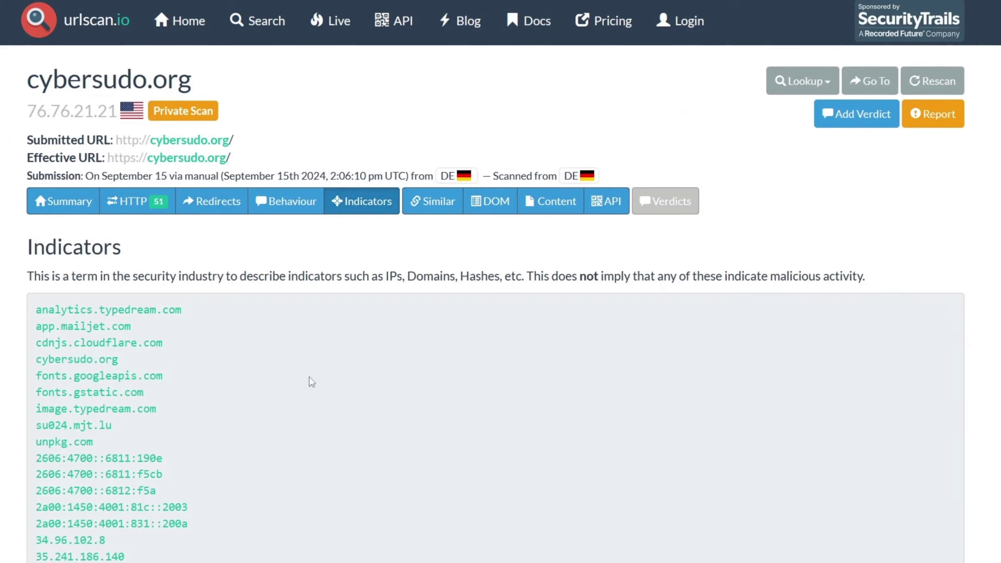
scroll(318, 406, "down", 3)
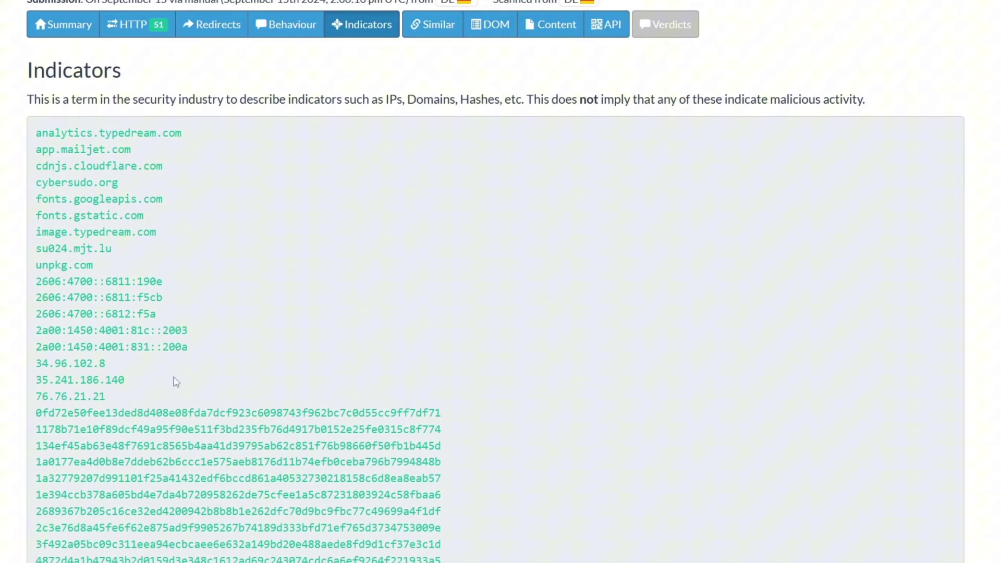
scroll(102, 252, "up", 2)
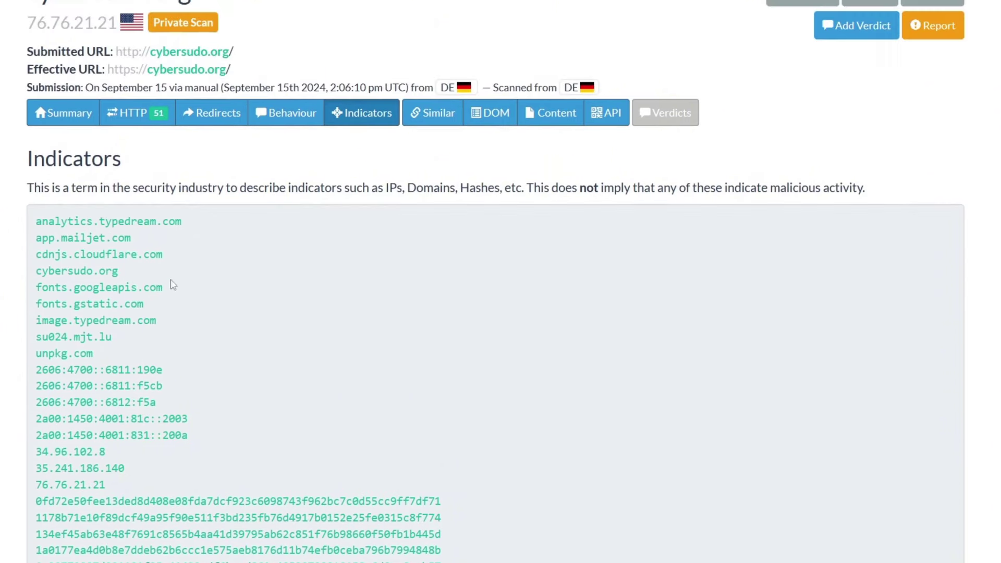
Show the Content section with 0 forms and highlight the page's weekly OSINT newsletter text.
left_click(562, 117)
scroll(374, 433, "down", 2)
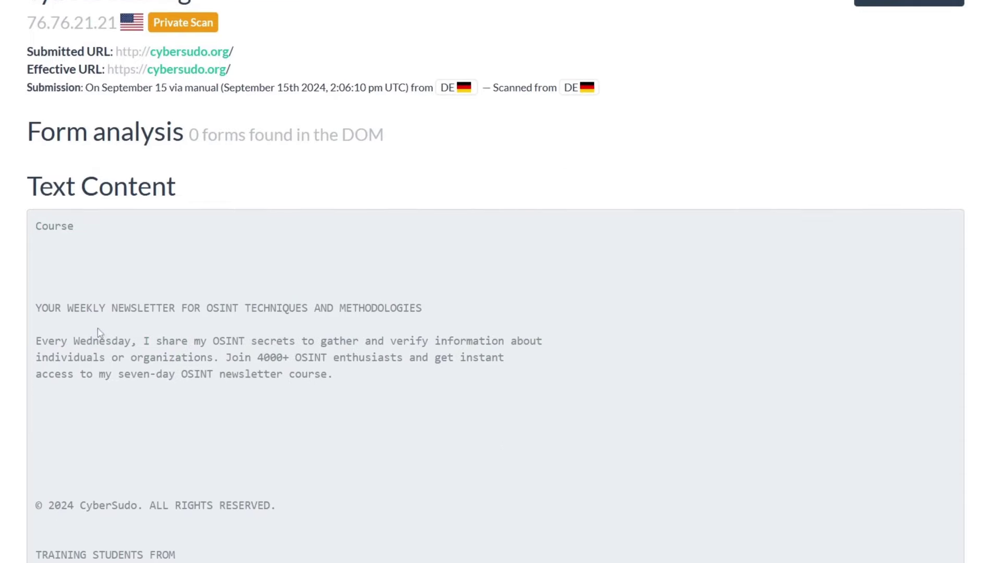
left_click_drag(38, 227, 254, 557)
left_click(321, 493)
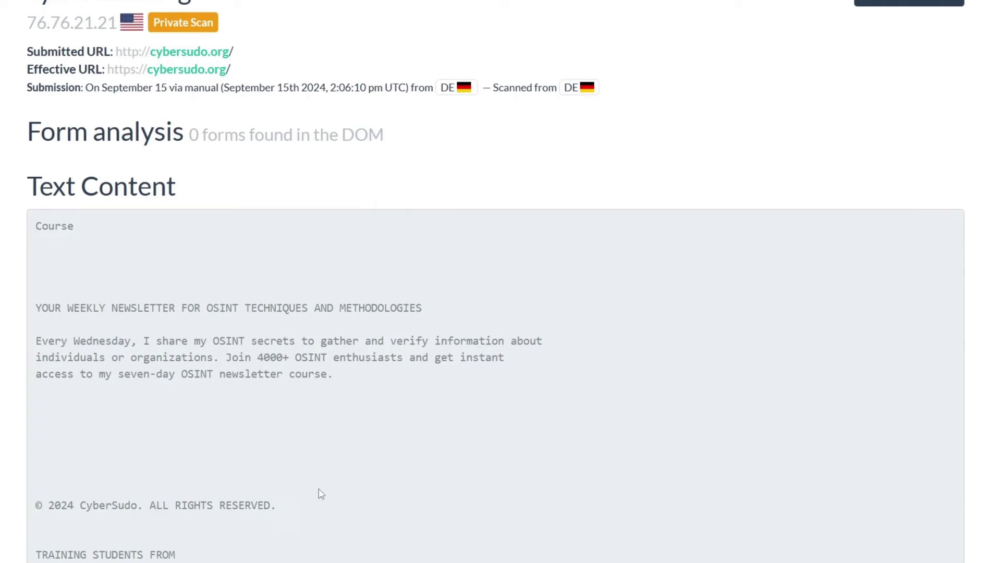